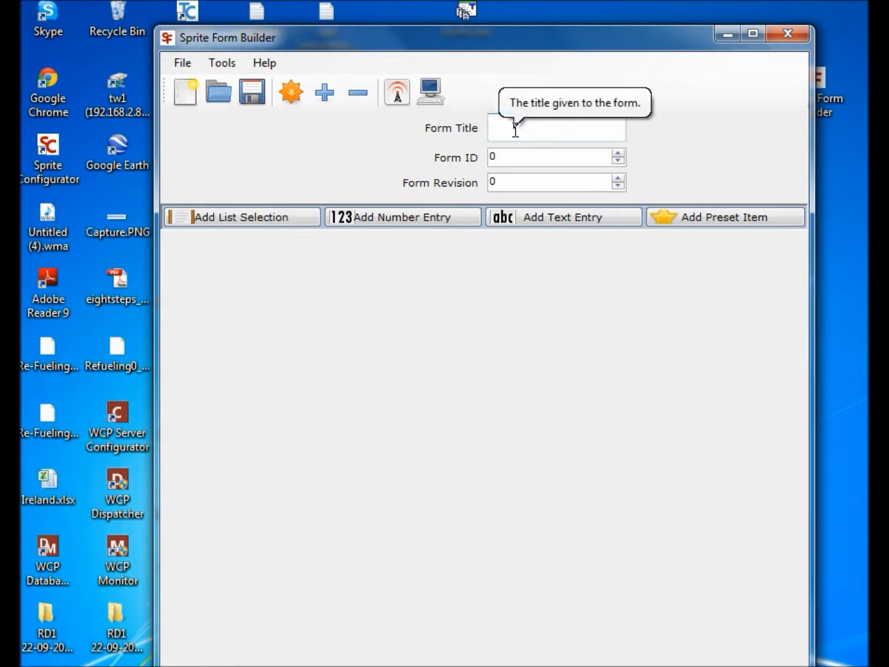
Title the form Re-Fueling and set its form ID to 1
{"action": "type", "text": "Re-Fueling"}
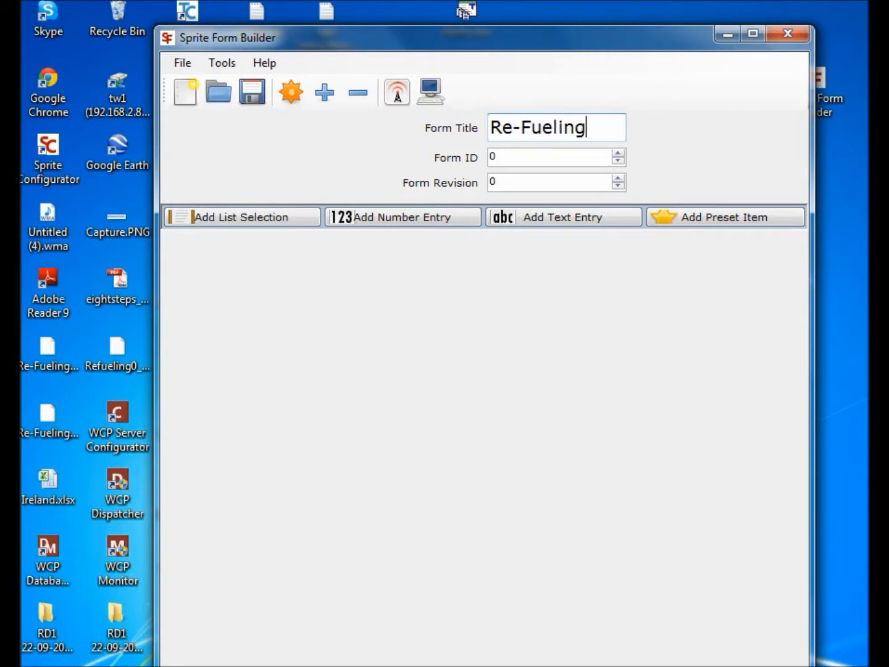
{"action": "left_click", "coordinate": [618, 153]}
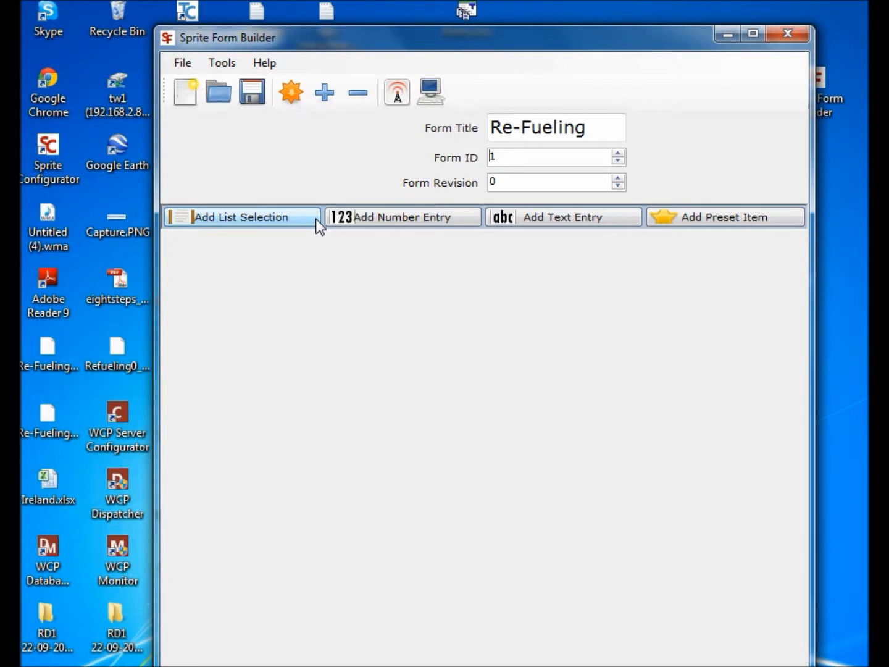
Add a number entry with the user prompt Employee ID and always force it to be re-entered
{"action": "left_click", "coordinate": [361, 217]}
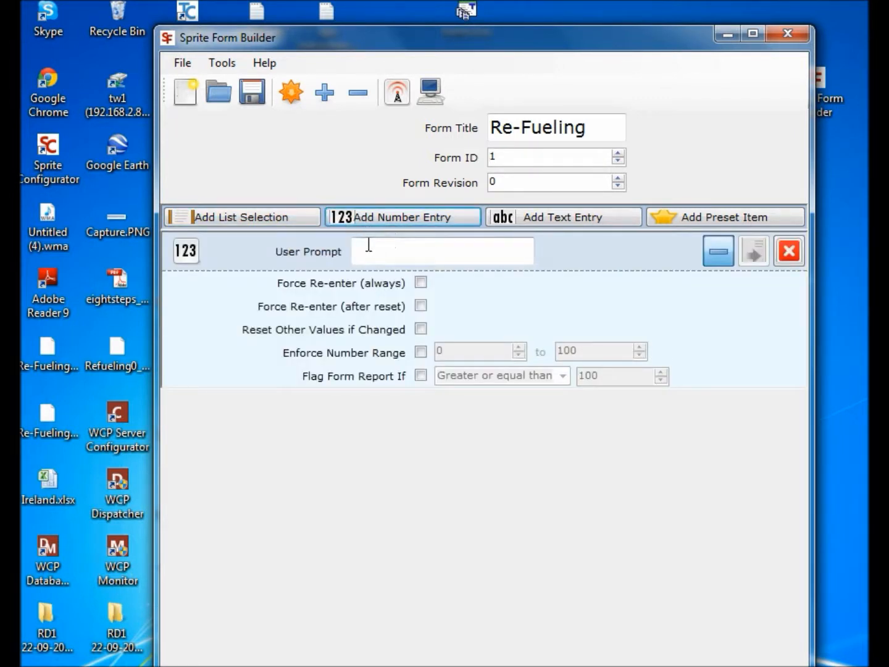
{"action": "left_click", "coordinate": [369, 251]}
{"action": "type", "text": "Employeee"}
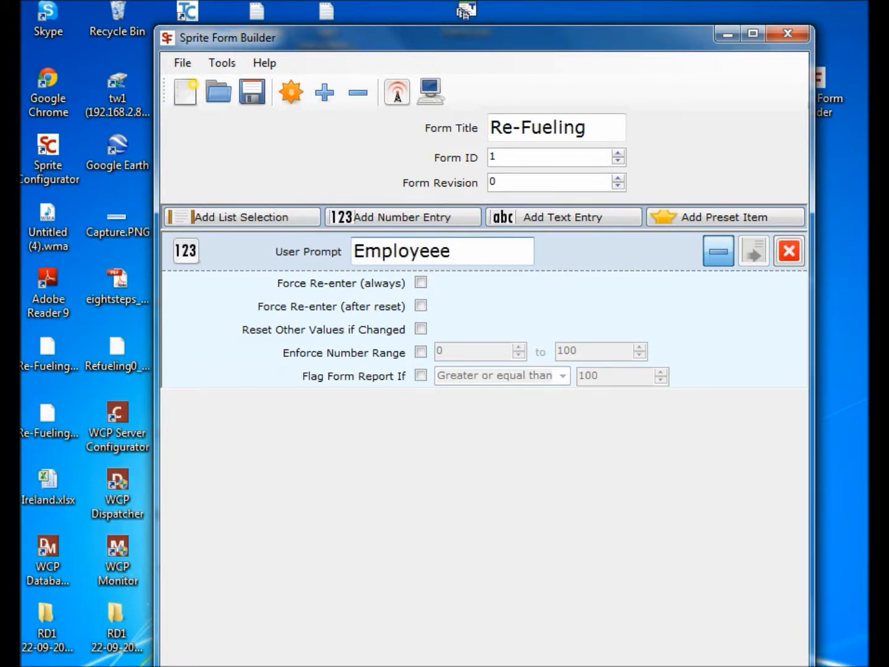
{"action": "key", "text": "BackSpace"}
{"action": "type", "text": "ID"}
{"action": "left_click", "coordinate": [419, 281]}
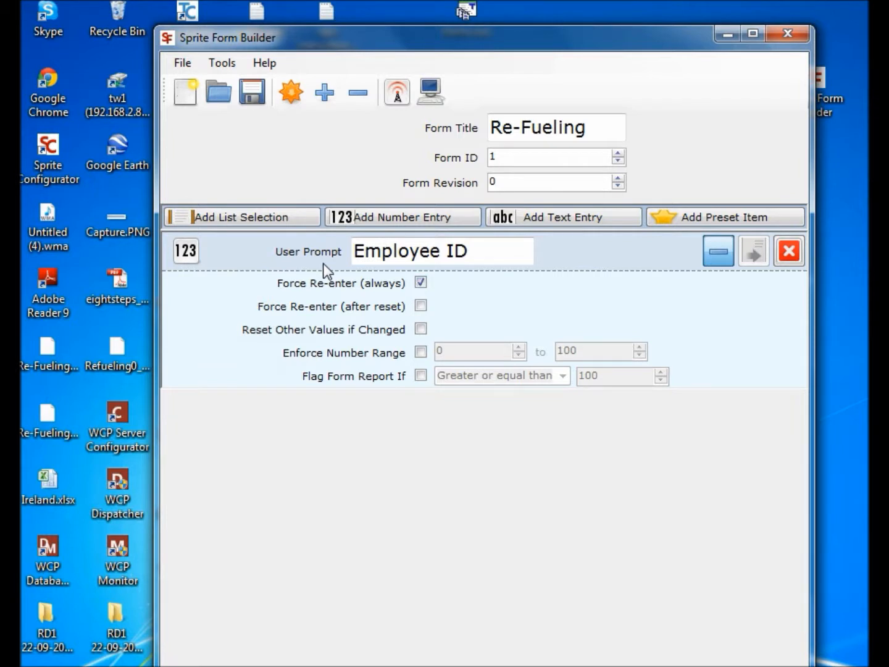
Add a list selection with the user prompt Airlines and enter United as its first choice
{"action": "left_click", "coordinate": [253, 218]}
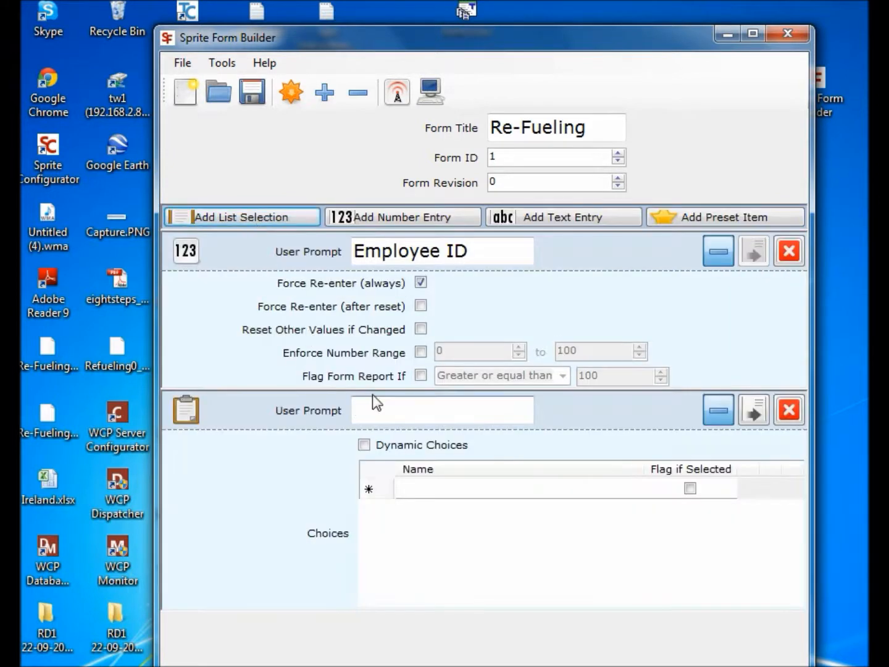
{"action": "left_click", "coordinate": [366, 413]}
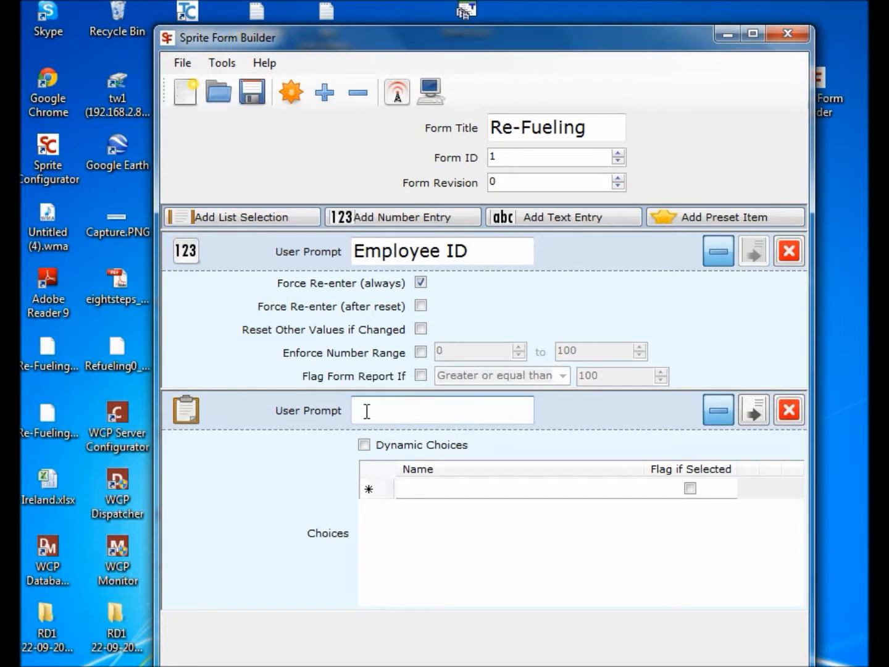
{"action": "type", "text": "Airlines"}
{"action": "left_click", "coordinate": [412, 494]}
{"action": "type", "text": "United"}
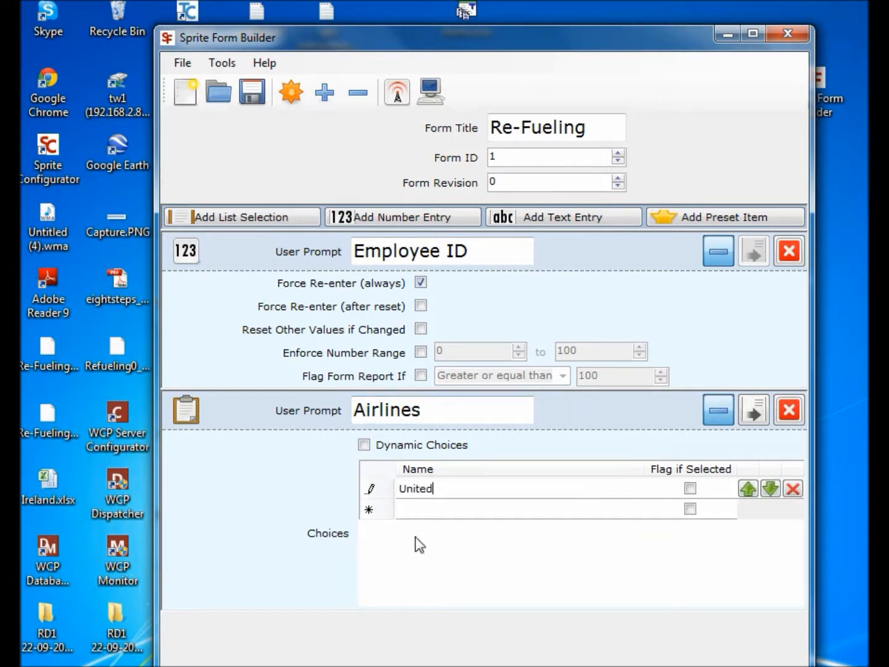
Add Delta and Air Canada as further choices in the Airlines list
{"action": "left_click", "coordinate": [417, 511]}
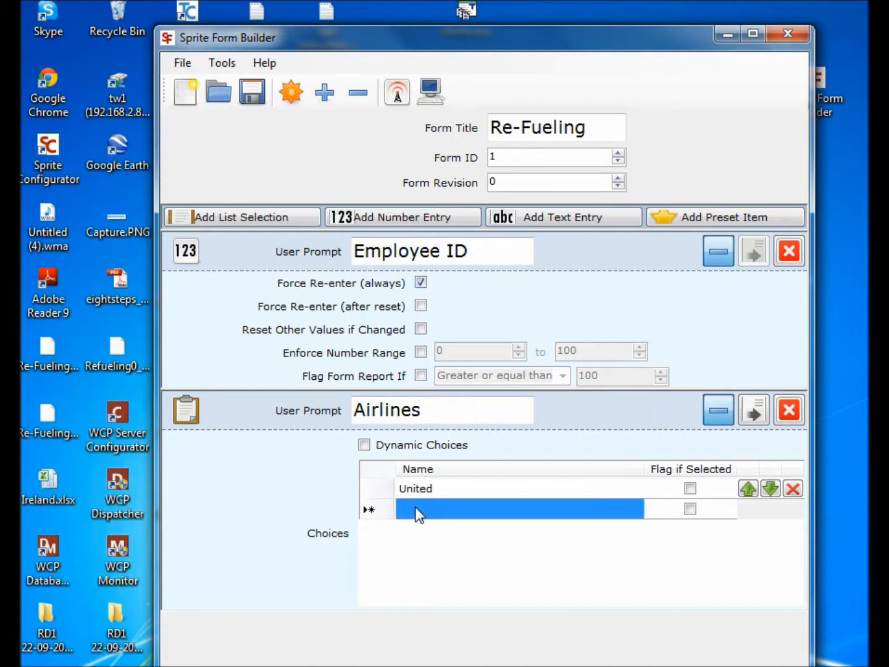
{"action": "type", "text": "Delata"}
{"action": "key", "text": "BackSpace"}
{"action": "key", "text": "BackSpace"}
{"action": "key", "text": "BackSpace"}
{"action": "type", "text": "ta"}
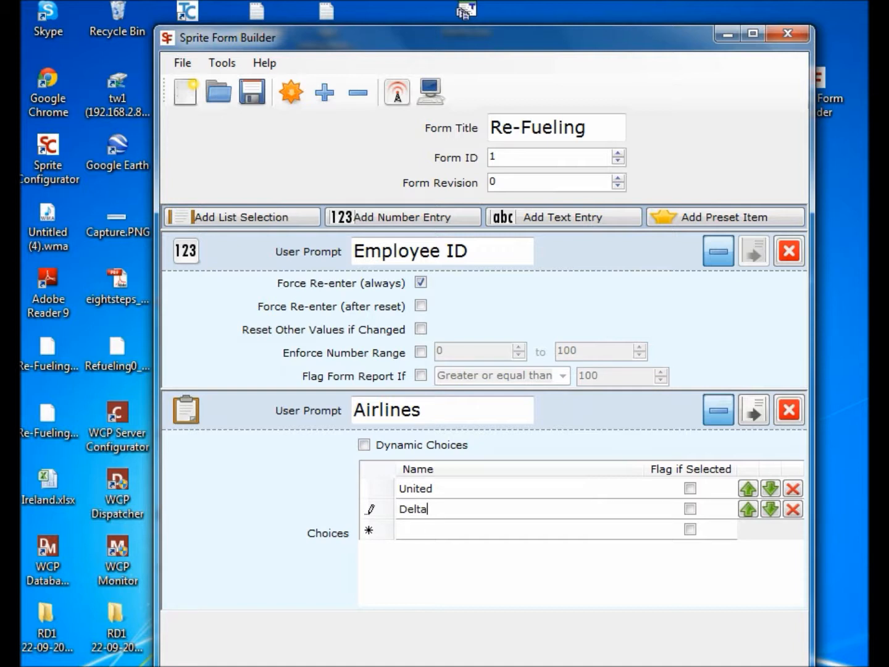
{"action": "left_click", "coordinate": [409, 529]}
{"action": "type", "text": "A"}
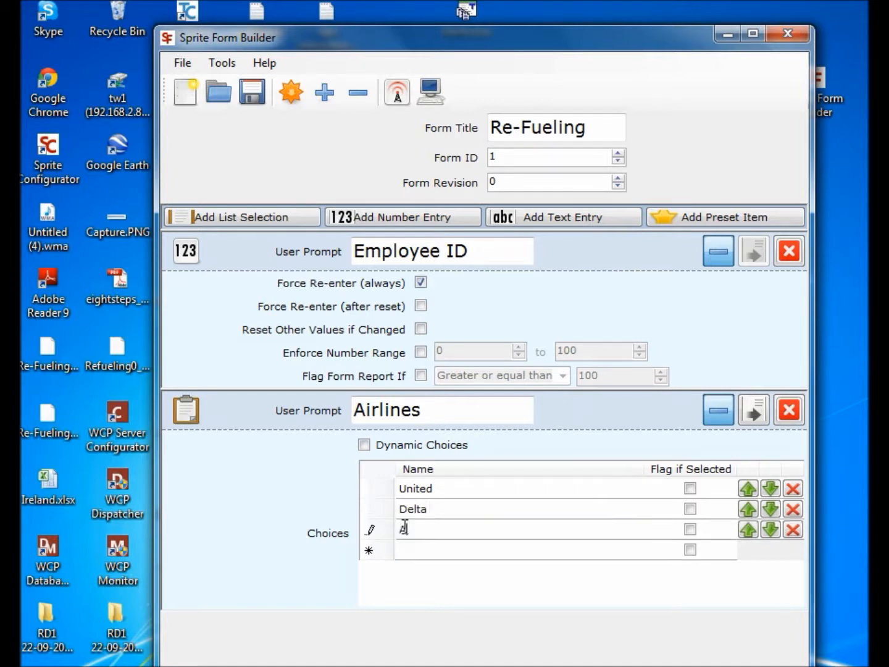
{"action": "type", "text": "ir Canada"}
Add a text entry with the user prompt Aircraft #, and collapse the Employee ID and Airlines entries
{"action": "left_click", "coordinate": [547, 218]}
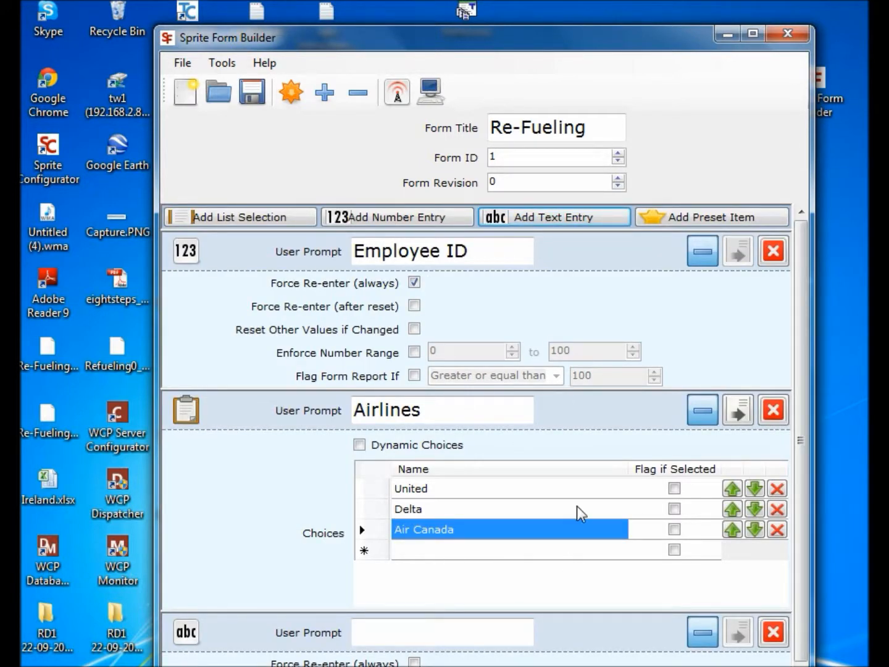
{"action": "left_click", "coordinate": [702, 253]}
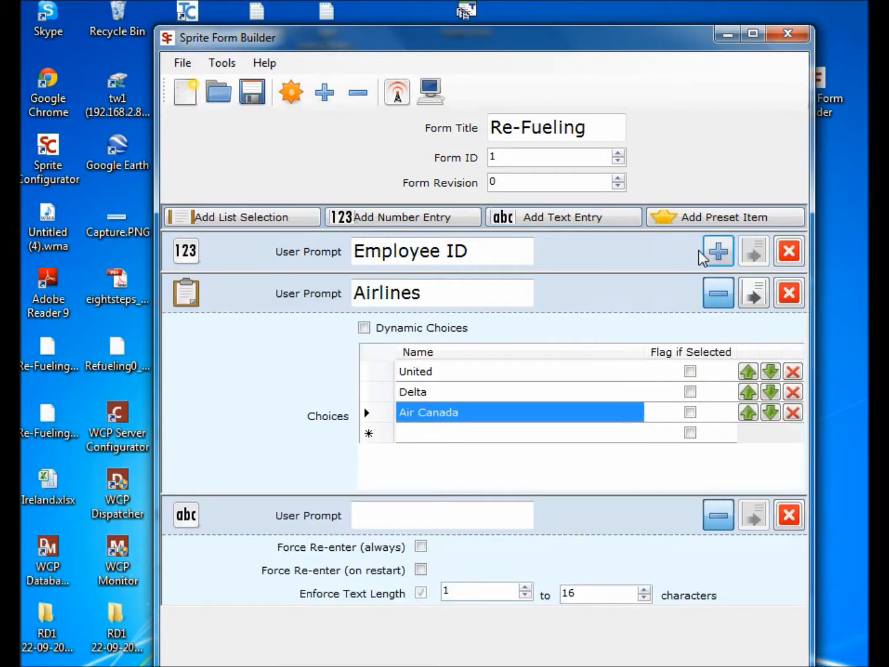
{"action": "left_click", "coordinate": [719, 296]}
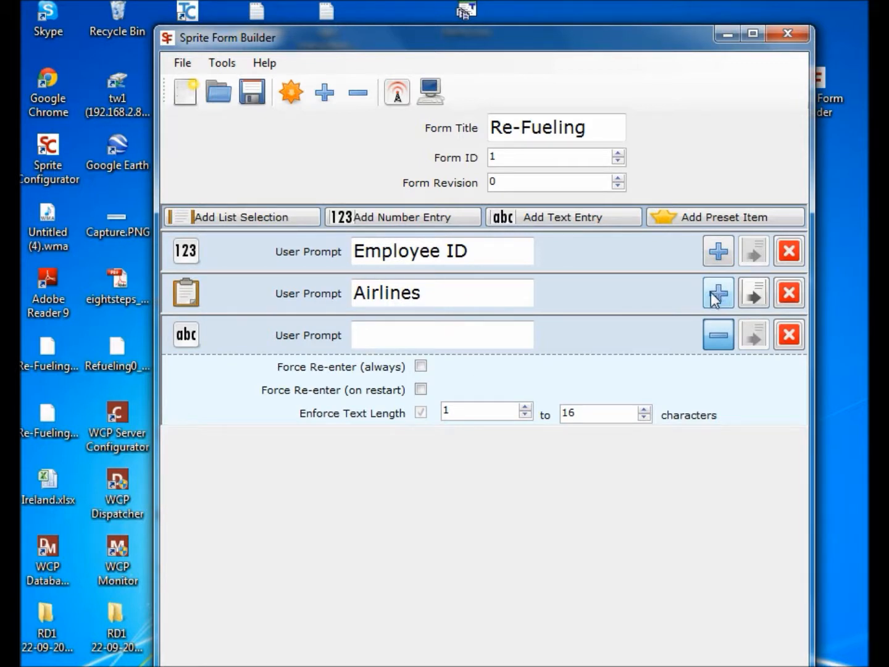
{"action": "left_click", "coordinate": [378, 334]}
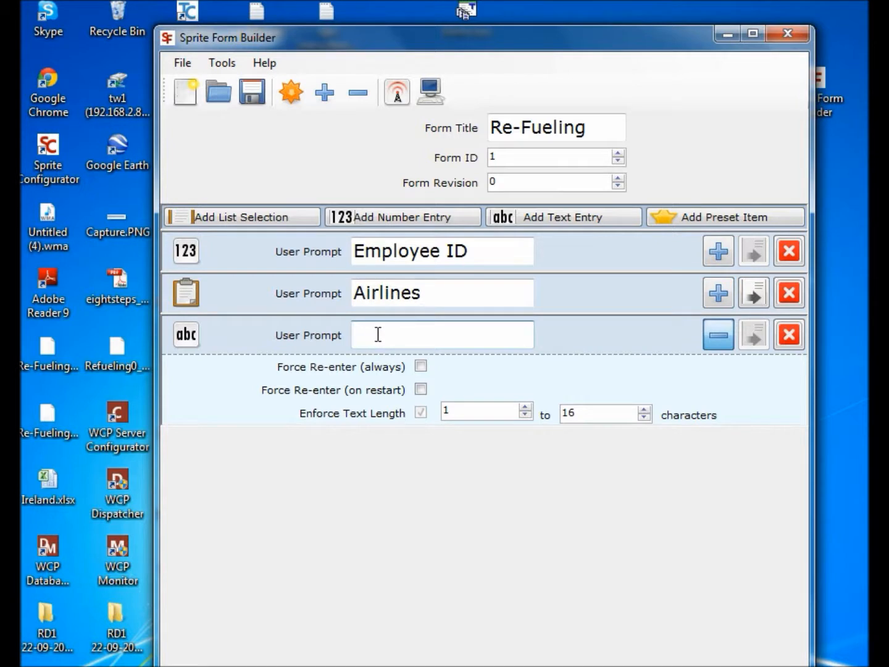
{"action": "type", "text": "Aircraft #"}
Add a number entry with the user prompt Fuel and validate the whole form
{"action": "left_click", "coordinate": [397, 220]}
{"action": "type", "text": "Fuel"}
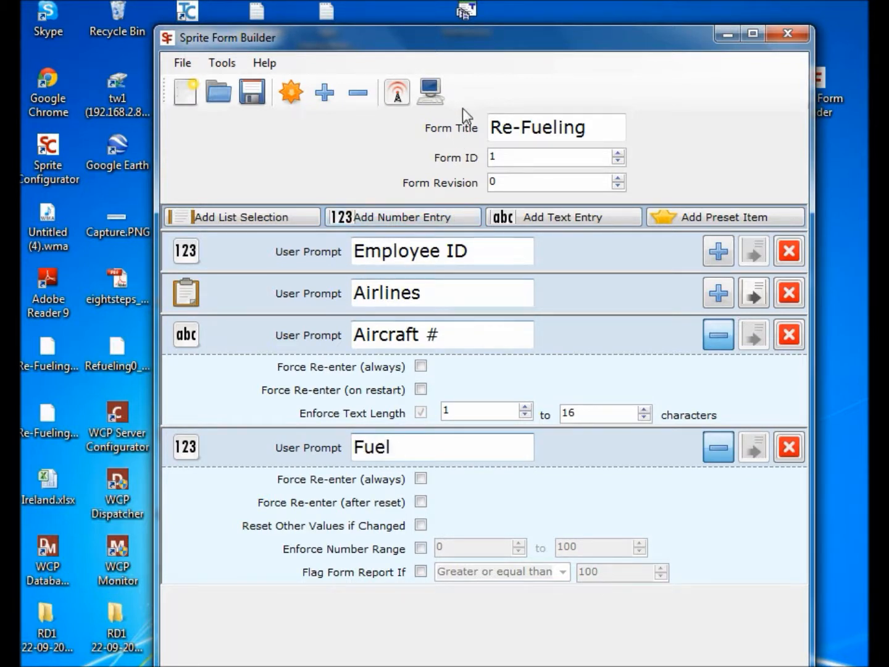
{"action": "left_click_drag", "start_coordinate": [483, 51], "coordinate": [501, 37]}
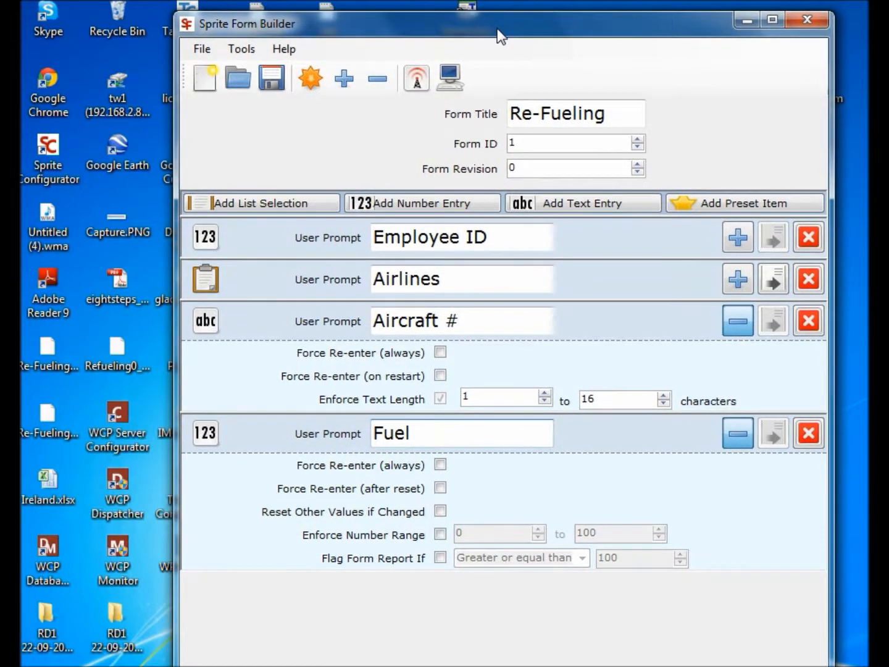
{"action": "left_click", "coordinate": [310, 86]}
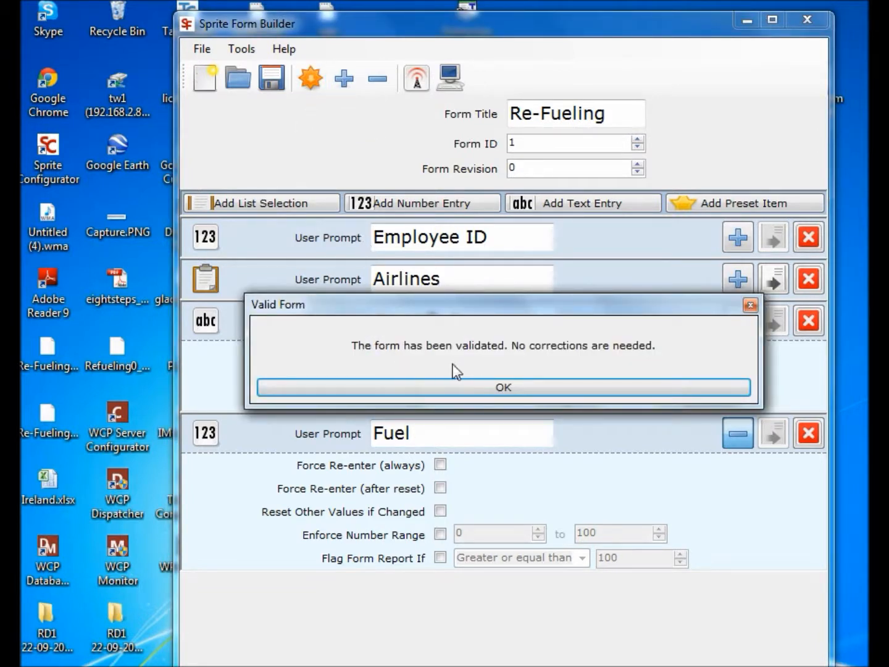
{"action": "left_click", "coordinate": [497, 387]}
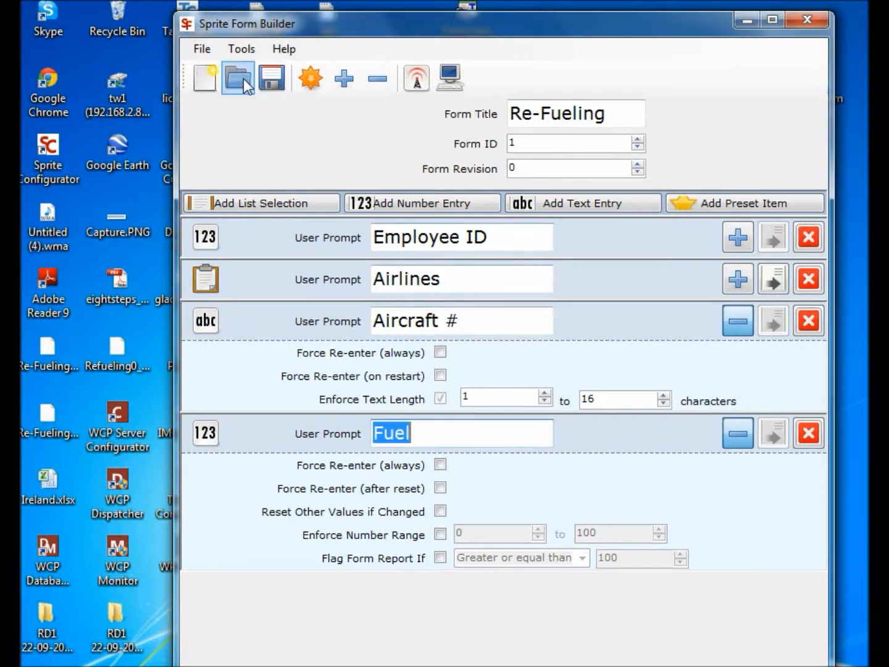
Save the form to the Desktop as Re-Fueling3_0.sprform
{"action": "left_click", "coordinate": [200, 54]}
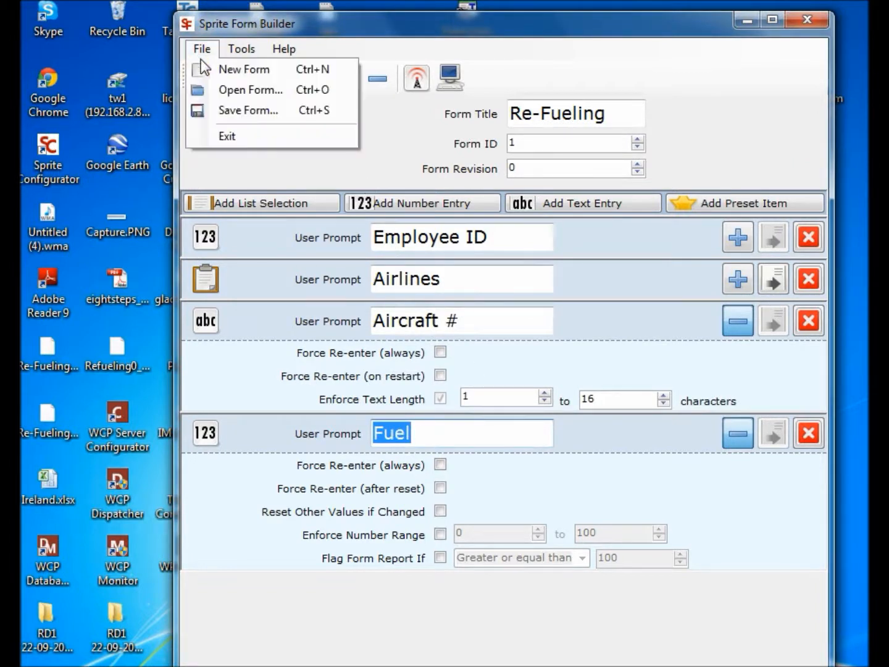
{"action": "left_click", "coordinate": [233, 110]}
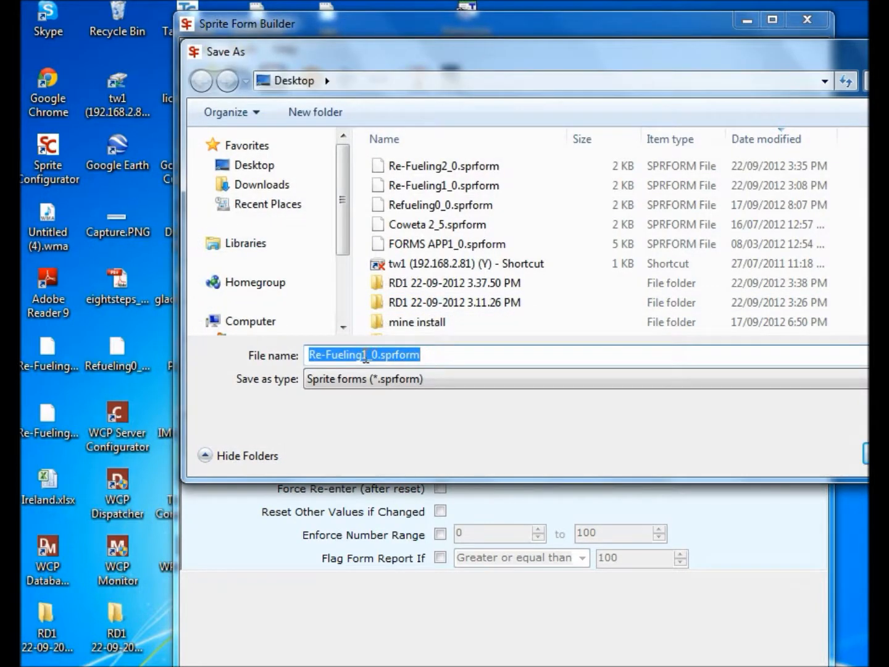
{"action": "left_click", "coordinate": [365, 354]}
{"action": "key", "text": "BackSpace"}
{"action": "type", "text": "3"}
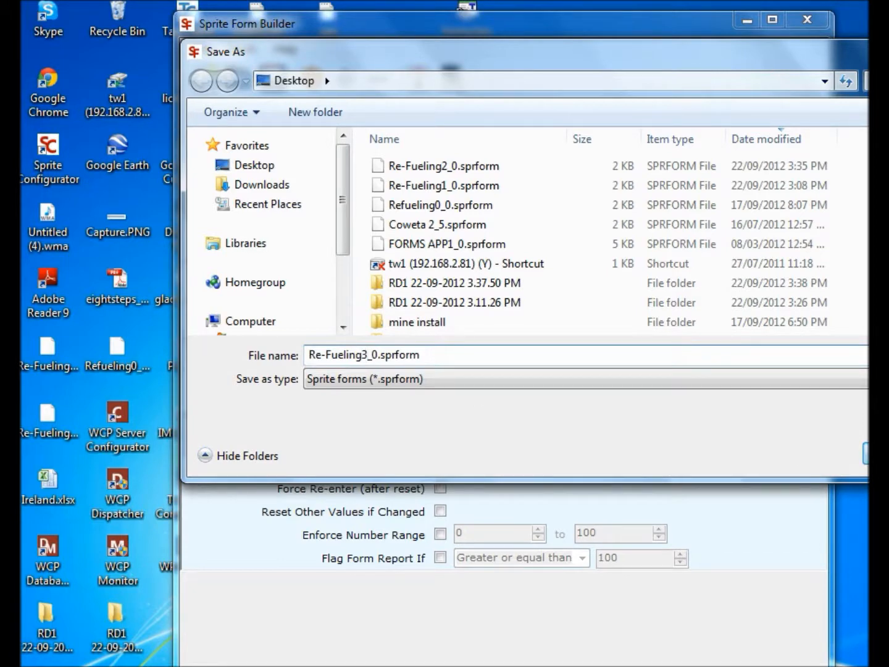
{"action": "left_click", "coordinate": [866, 454]}
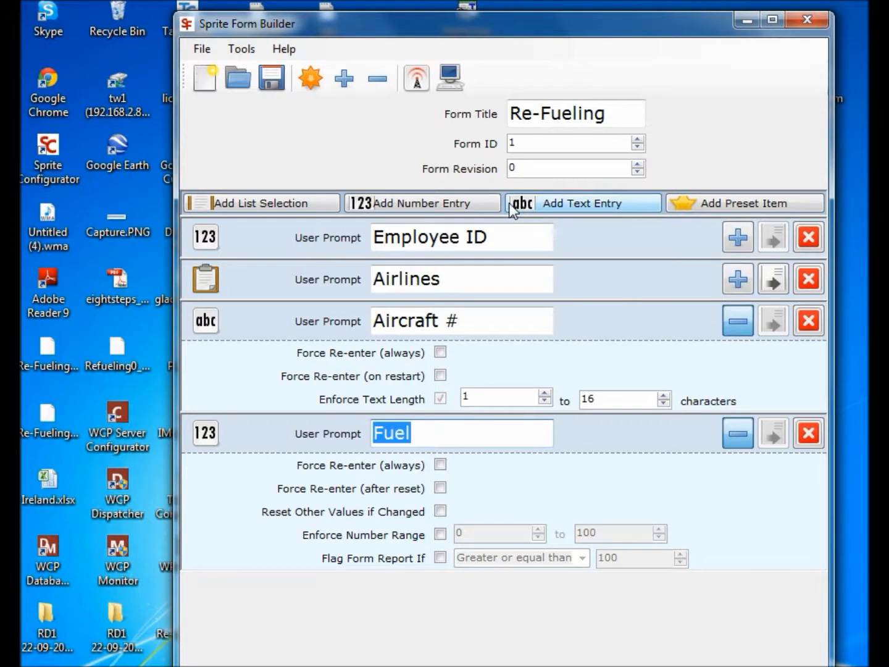
Launch the on-PC test of the Re-Fueling form and start filling out a new form
{"action": "left_click", "coordinate": [450, 81]}
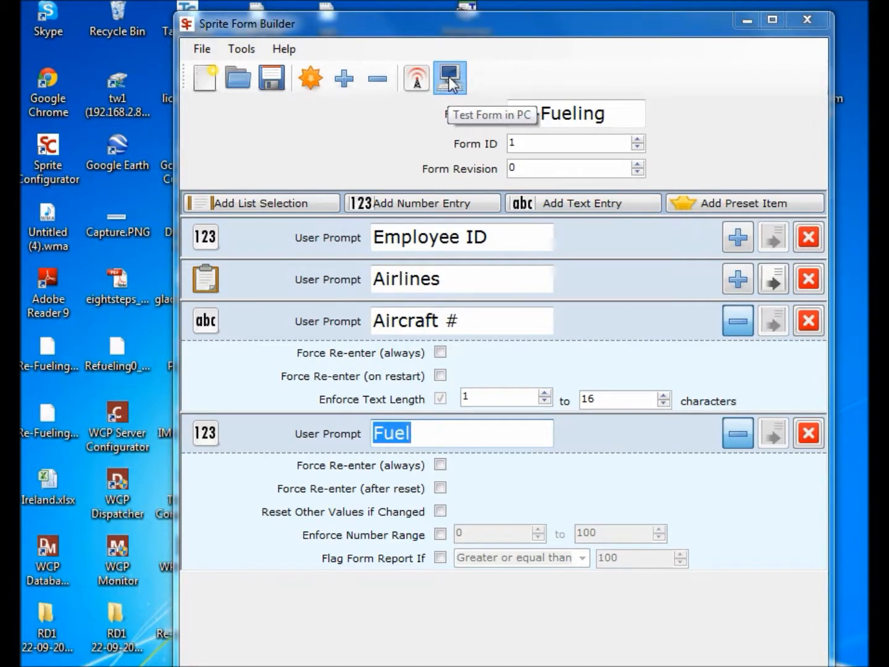
{"action": "left_click_drag", "start_coordinate": [449, 82], "coordinate": [492, 73]}
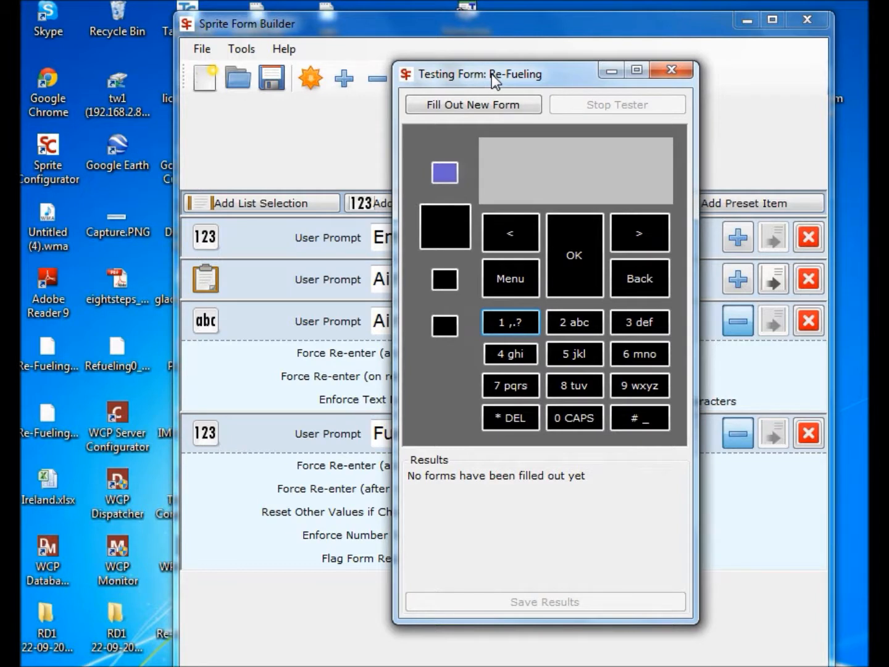
{"action": "left_click", "coordinate": [477, 104]}
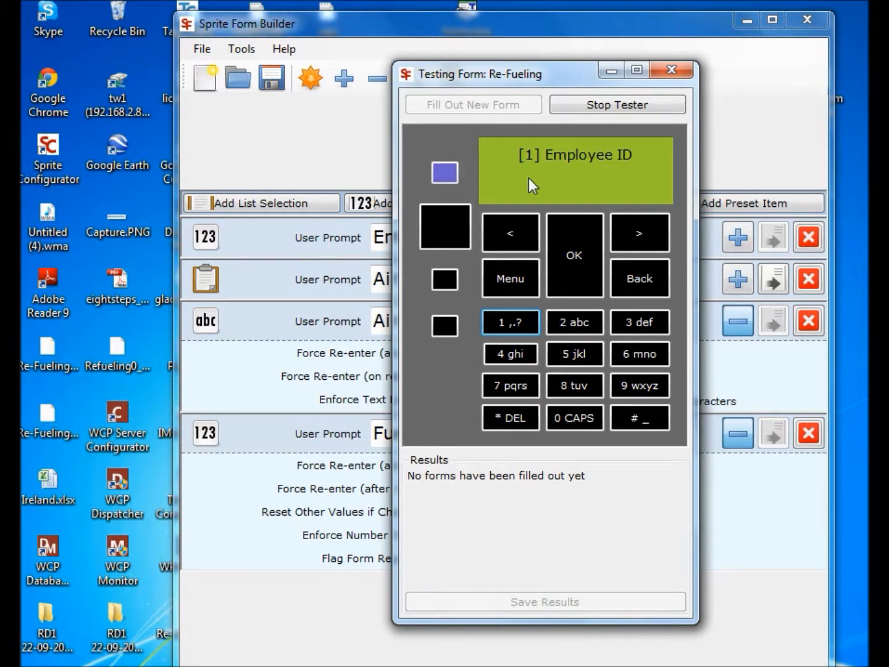
Enter a four-digit employee ID in the test form and confirm it
{"action": "left_click", "coordinate": [516, 318]}
{"action": "left_click", "coordinate": [584, 321]}
{"action": "left_click", "coordinate": [621, 317]}
{"action": "left_click", "coordinate": [517, 351]}
{"action": "left_click", "coordinate": [570, 258]}
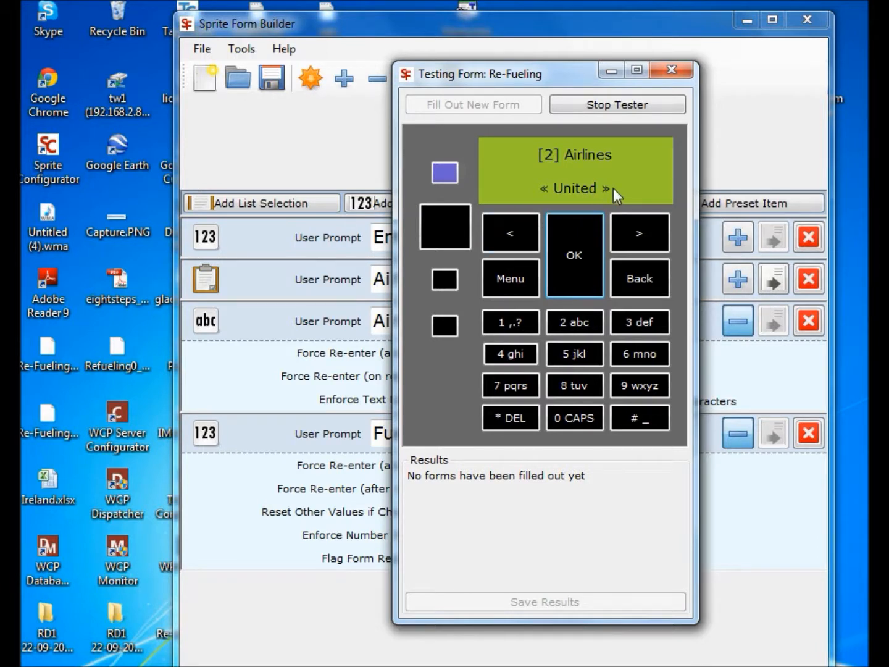
Cycle through the airline choices in the test form and select United
{"action": "left_click", "coordinate": [644, 236]}
{"action": "left_click", "coordinate": [644, 235]}
{"action": "left_click", "coordinate": [644, 236]}
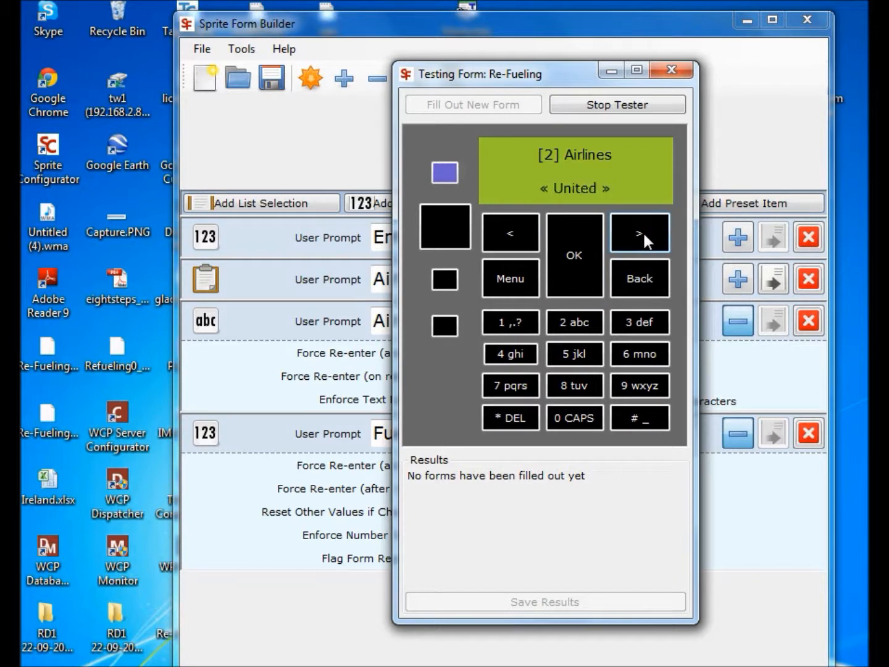
{"action": "left_click", "coordinate": [564, 253]}
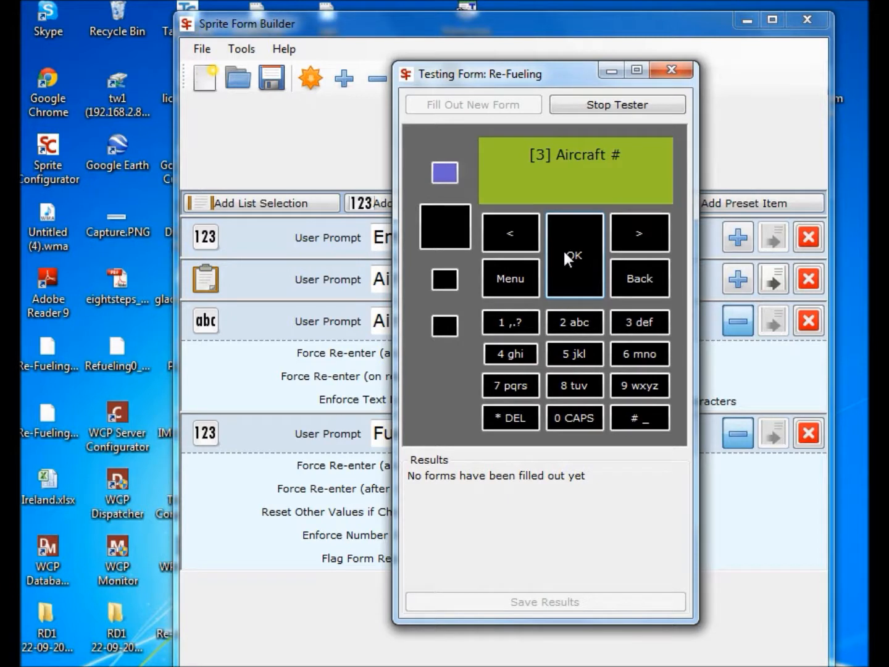
Enter ua123 as the aircraft number in the test form and confirm it
{"action": "left_click", "coordinate": [570, 388]}
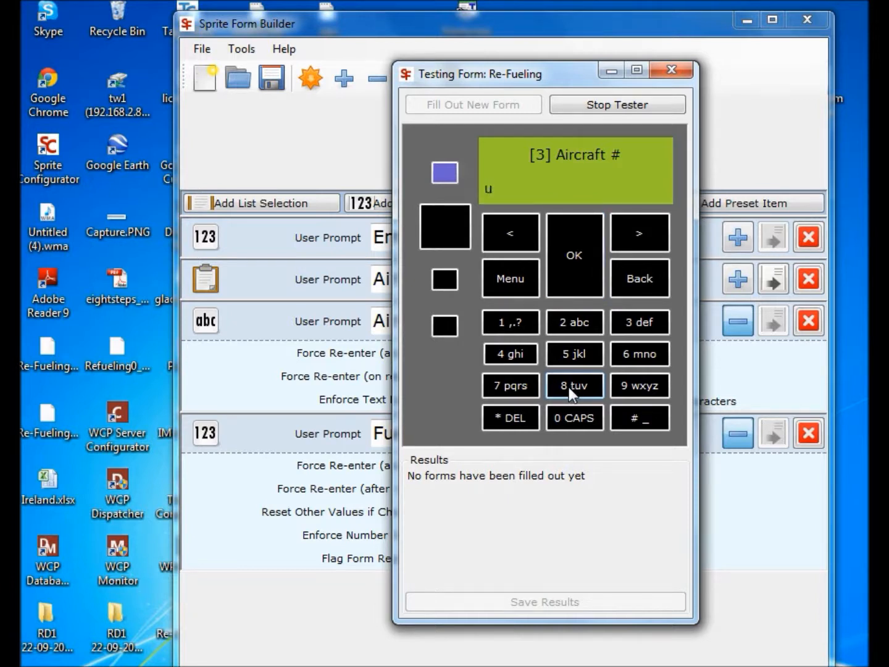
{"action": "left_click", "coordinate": [580, 322]}
{"action": "left_click", "coordinate": [507, 324]}
{"action": "left_click", "coordinate": [572, 324]}
{"action": "left_click", "coordinate": [572, 326]}
{"action": "left_click", "coordinate": [573, 324]}
{"action": "left_click", "coordinate": [573, 325]}
{"action": "left_click", "coordinate": [633, 320]}
{"action": "left_click", "coordinate": [632, 320]}
{"action": "left_click", "coordinate": [632, 319]}
{"action": "left_click", "coordinate": [632, 320]}
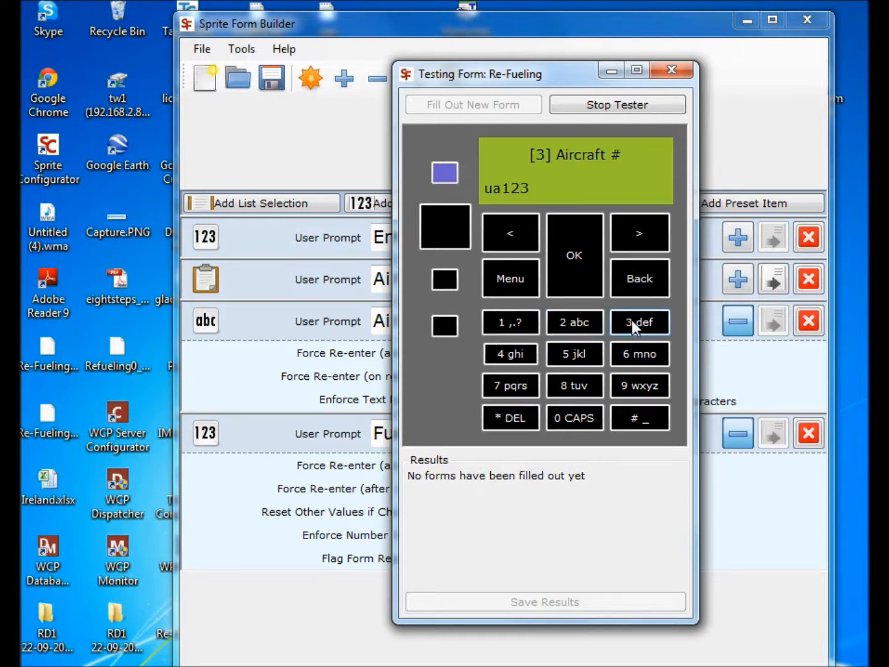
{"action": "left_click", "coordinate": [568, 265]}
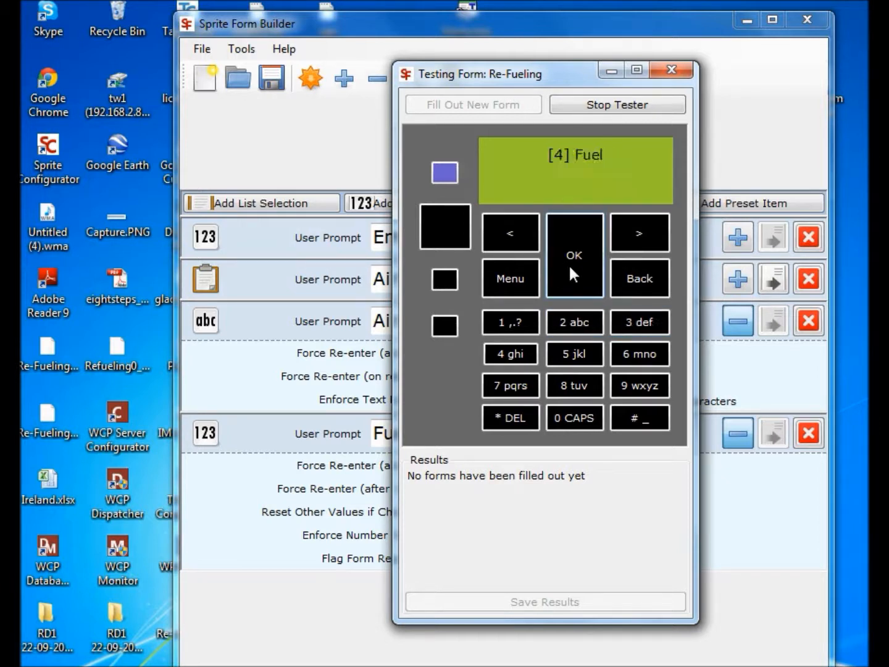
Enter 5000 for Fuel in the test form and send the completed form
{"action": "left_click", "coordinate": [567, 351]}
{"action": "left_click", "coordinate": [567, 418]}
{"action": "left_click", "coordinate": [568, 418]}
{"action": "left_click", "coordinate": [567, 418]}
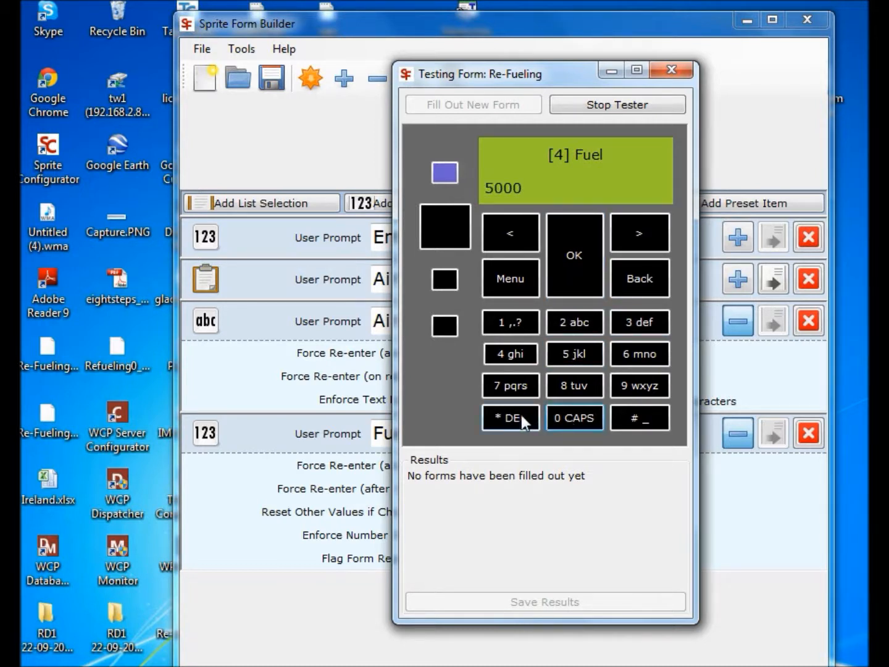
{"action": "left_click", "coordinate": [581, 257]}
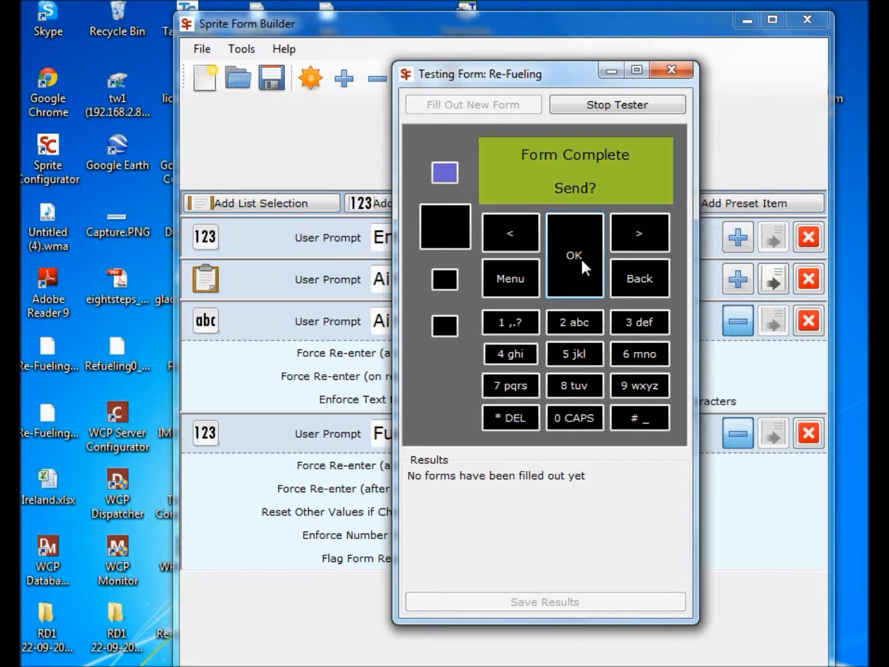
{"action": "left_click", "coordinate": [580, 257]}
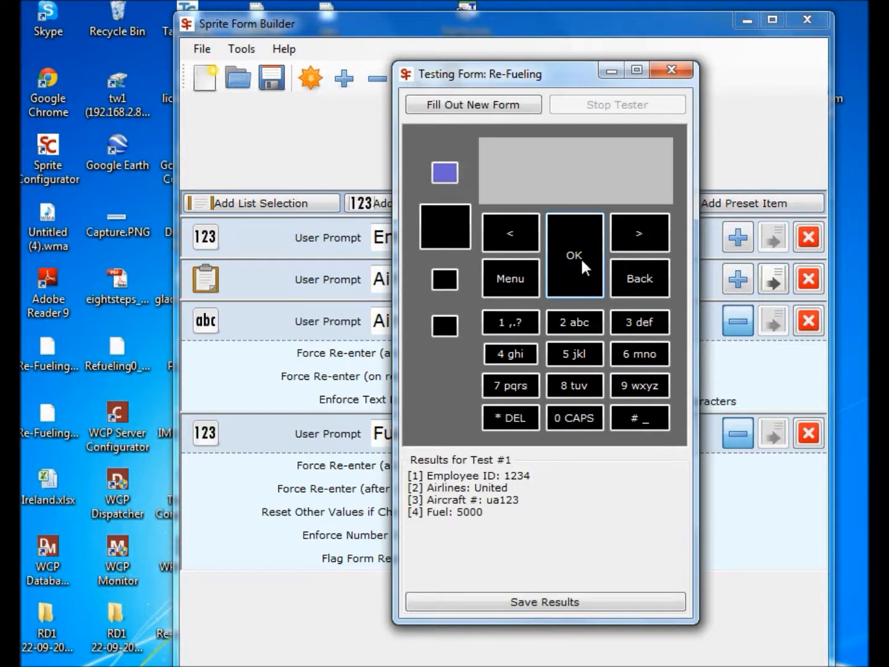